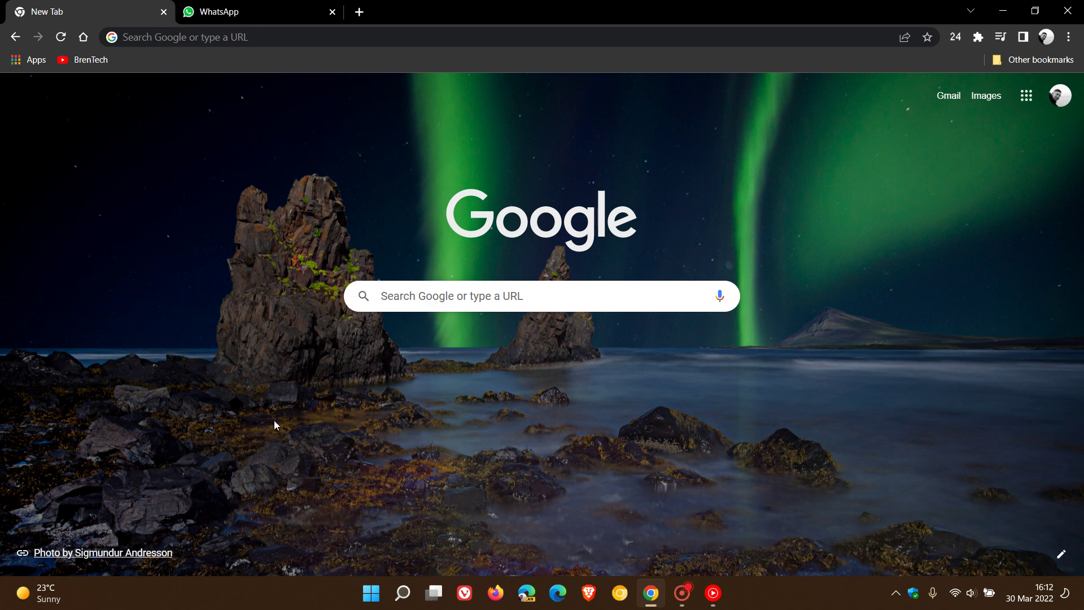
Step: Go to the chrome://flags experiments page
{"action": "left_click", "coordinate": [243, 36]}
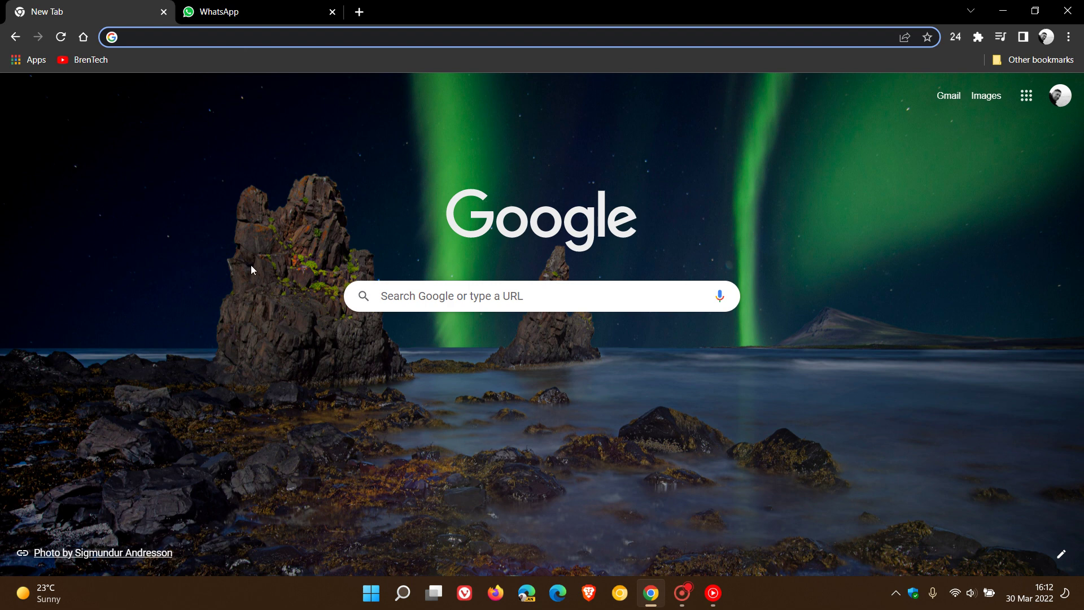
{"action": "type", "text": "cfd"}
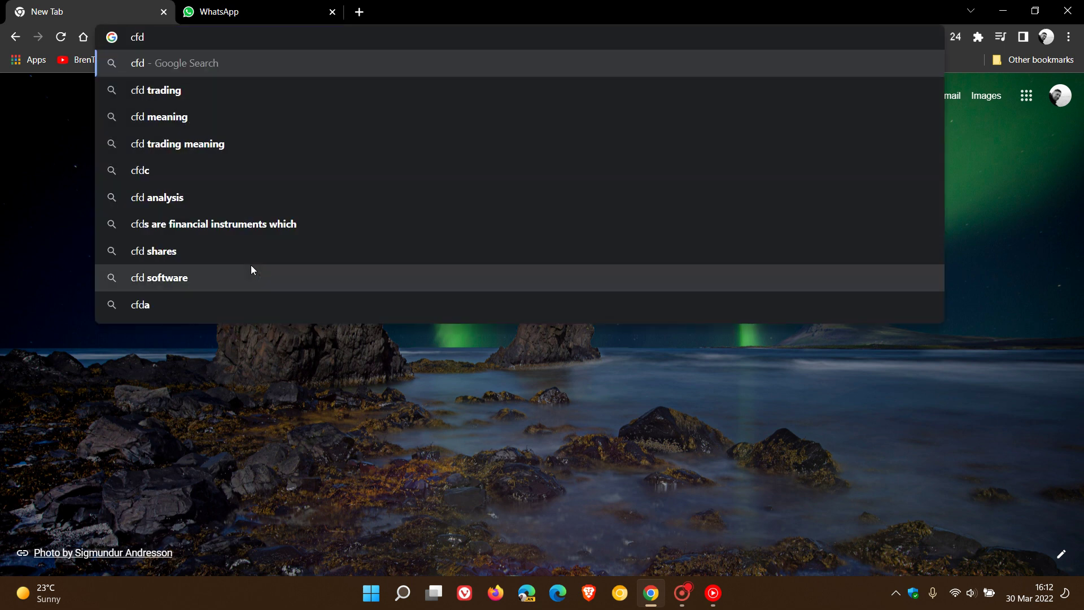
{"action": "key", "text": "BackSpace"}
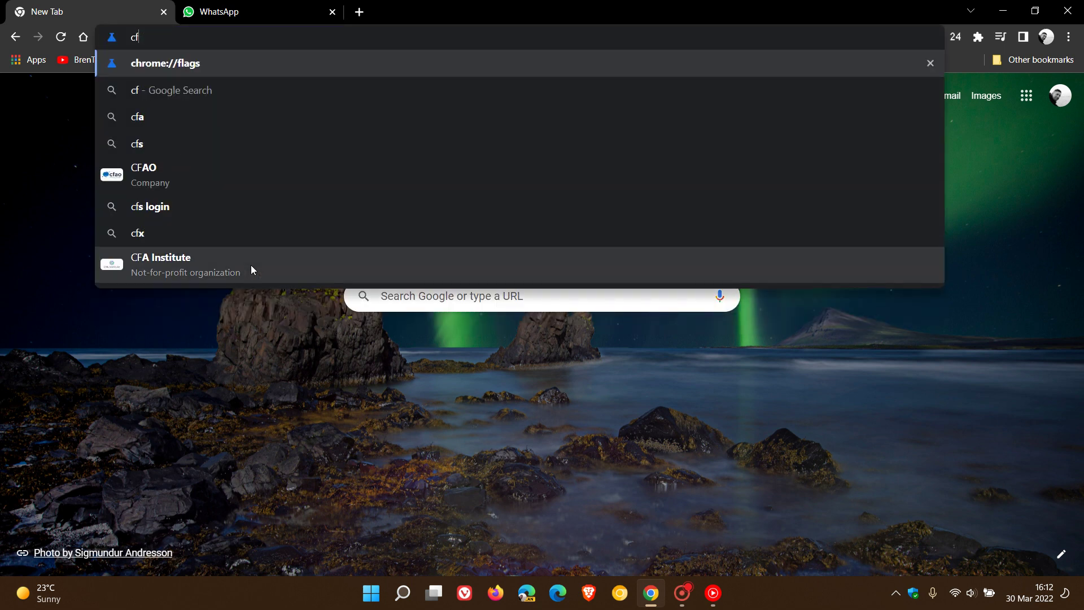
{"action": "key", "text": "Return"}
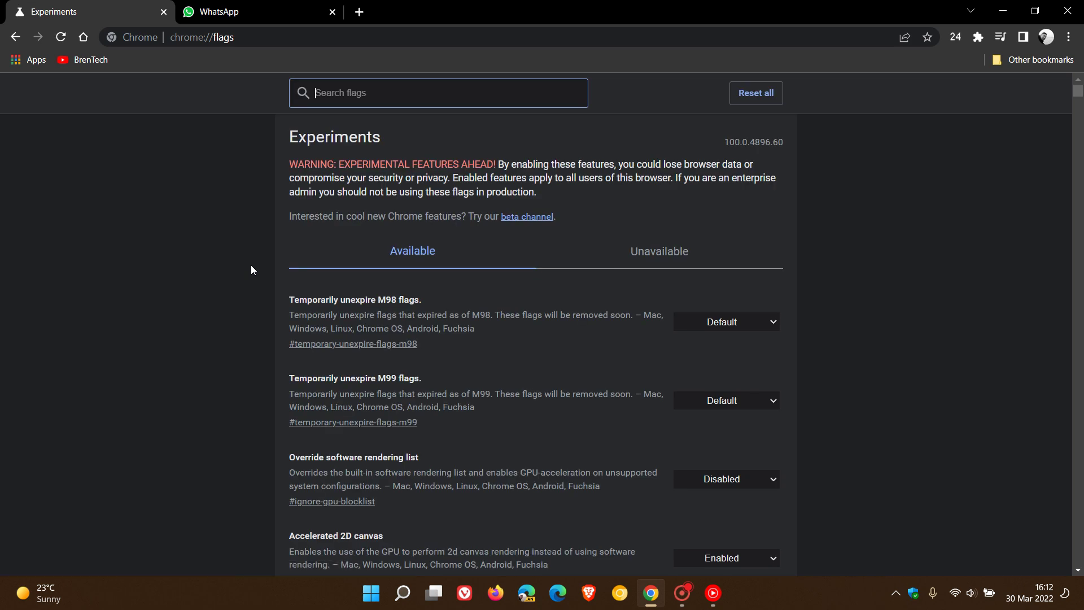
{"action": "type", "text": "do"}
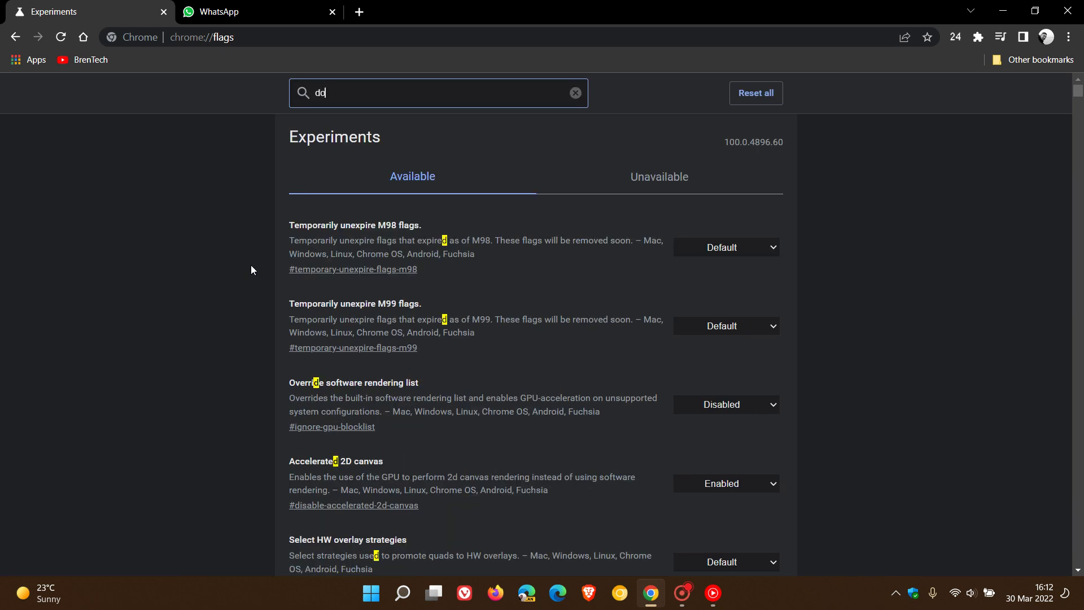
{"action": "type", "text": "wnlo"}
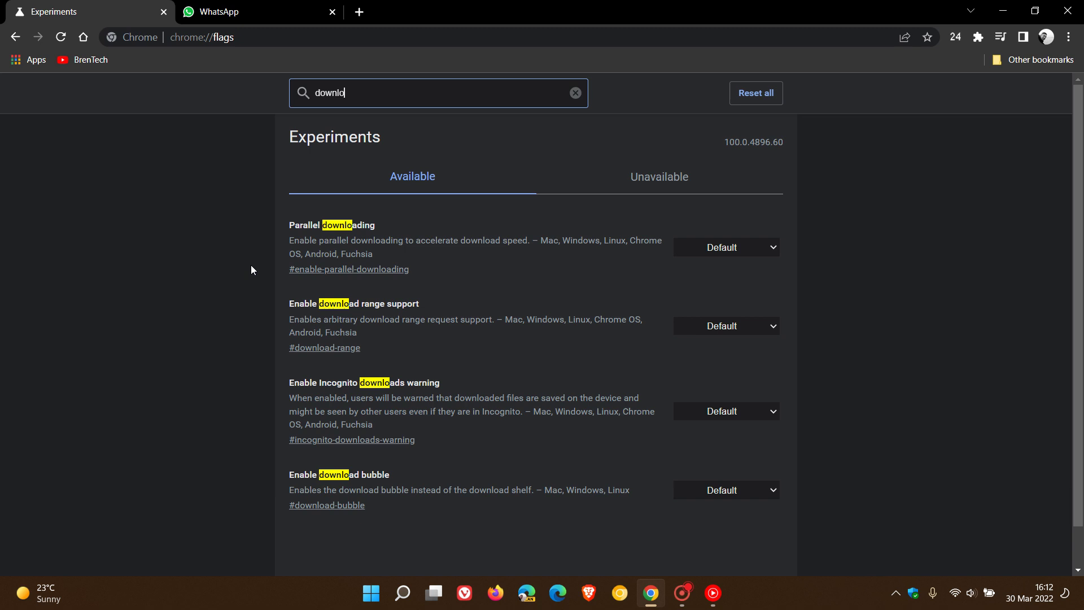
{"action": "type", "text": "ad"}
Step: Set 'Enable download bubble' to Enabled, relaunch Chrome, and return to the New Tab page
{"action": "left_click", "coordinate": [734, 491]}
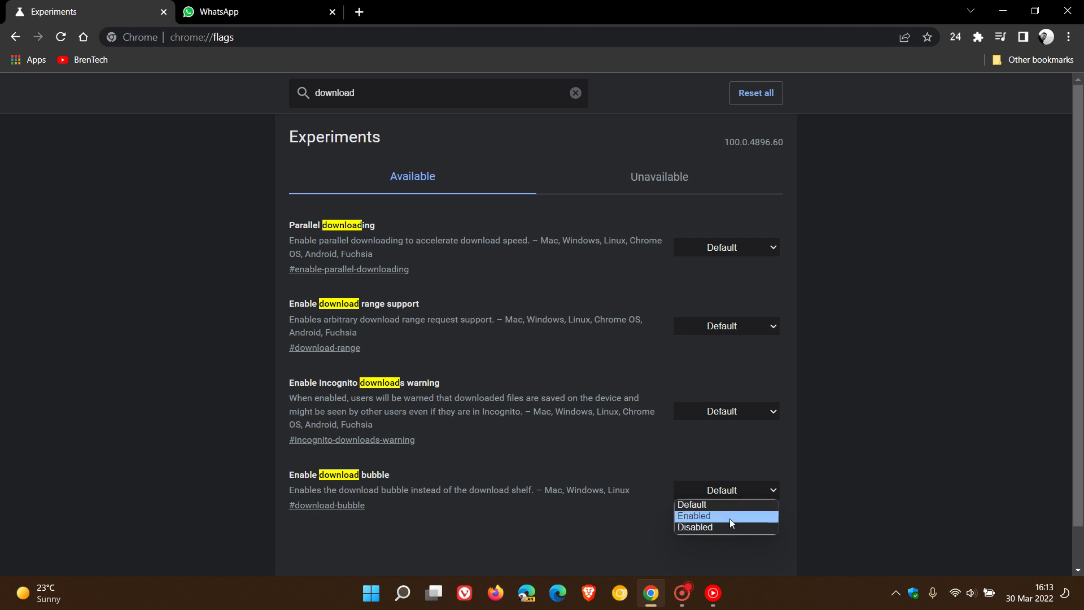
{"action": "left_click", "coordinate": [729, 517]}
{"action": "left_click", "coordinate": [995, 546]}
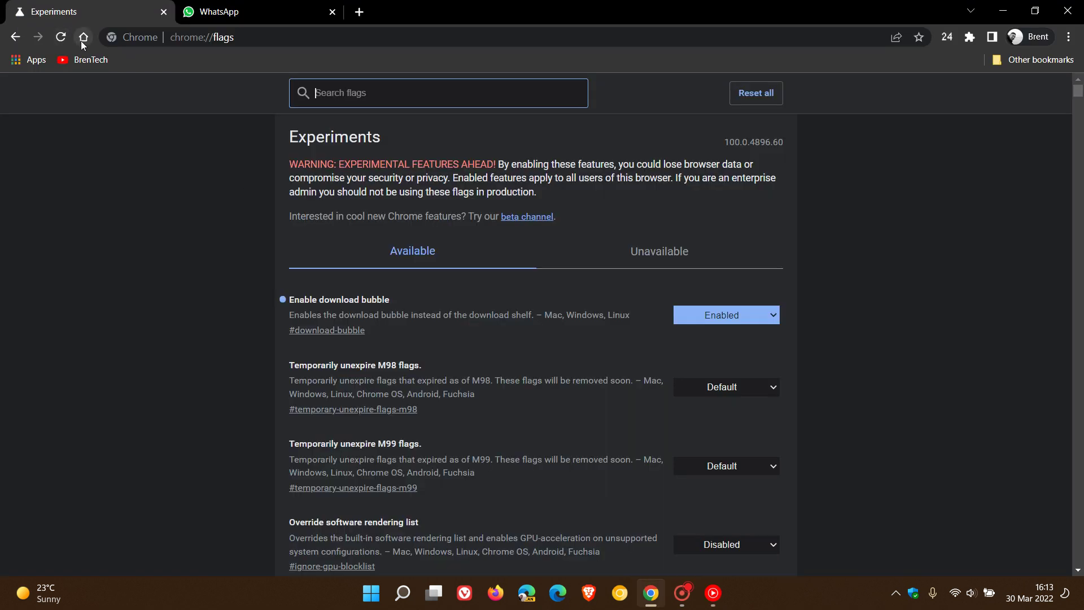
{"action": "left_click", "coordinate": [82, 38]}
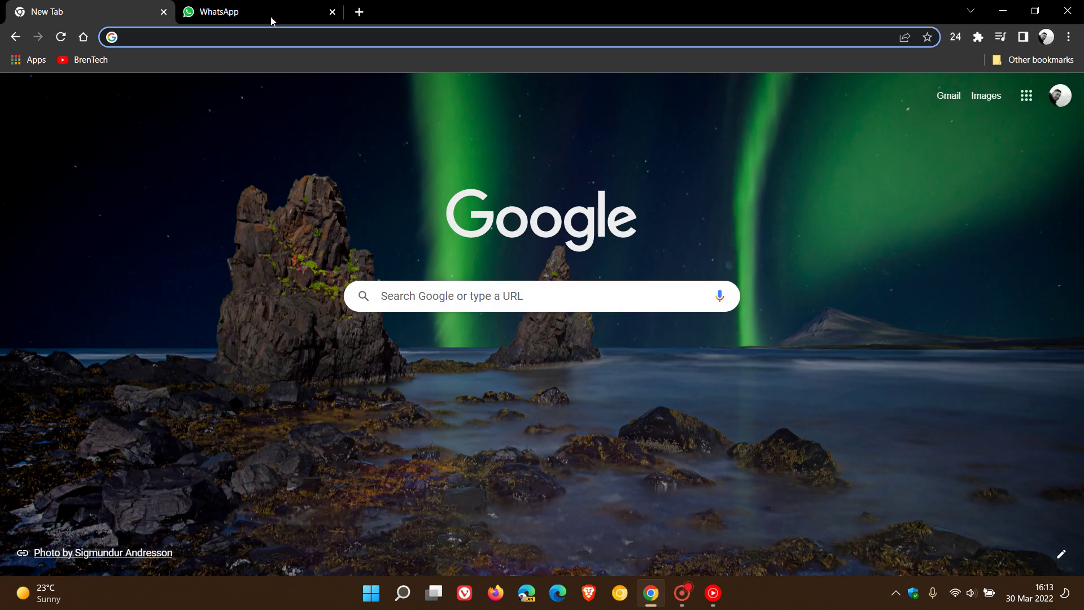
Step: Save WhatsAppSetup.exe via Download for Windows on the WhatsApp tab, then show recent downloads
{"action": "left_click", "coordinate": [272, 17]}
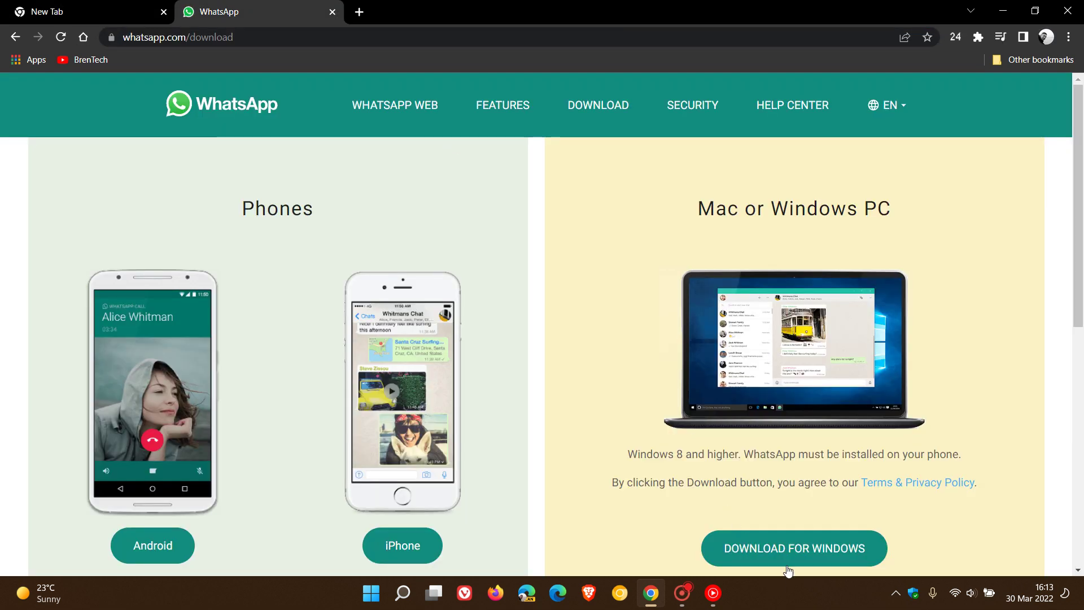
{"action": "left_click", "coordinate": [787, 561]}
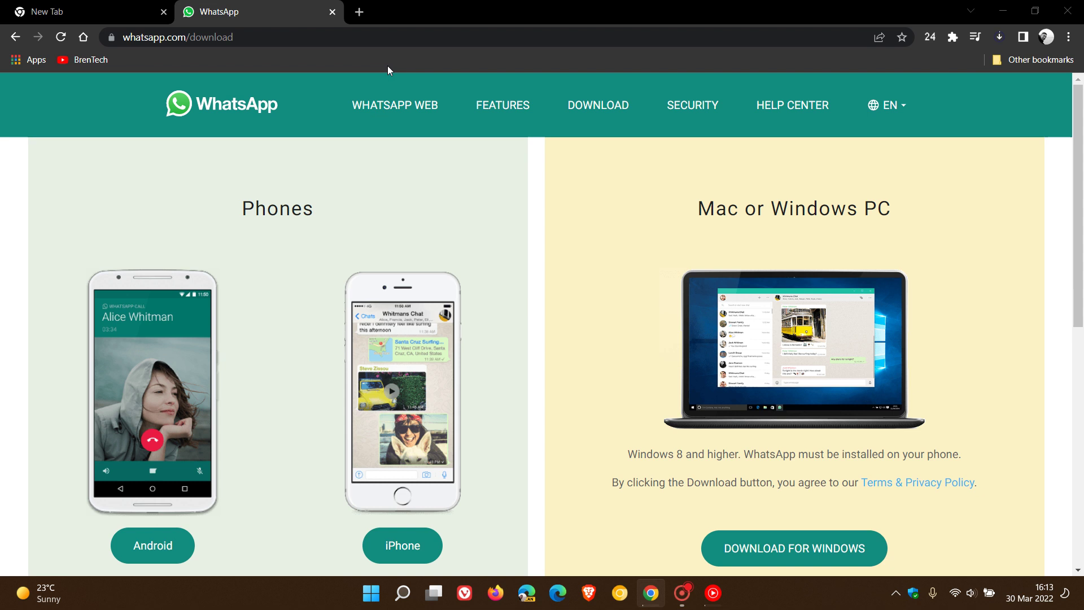
{"action": "left_click", "coordinate": [424, 316]}
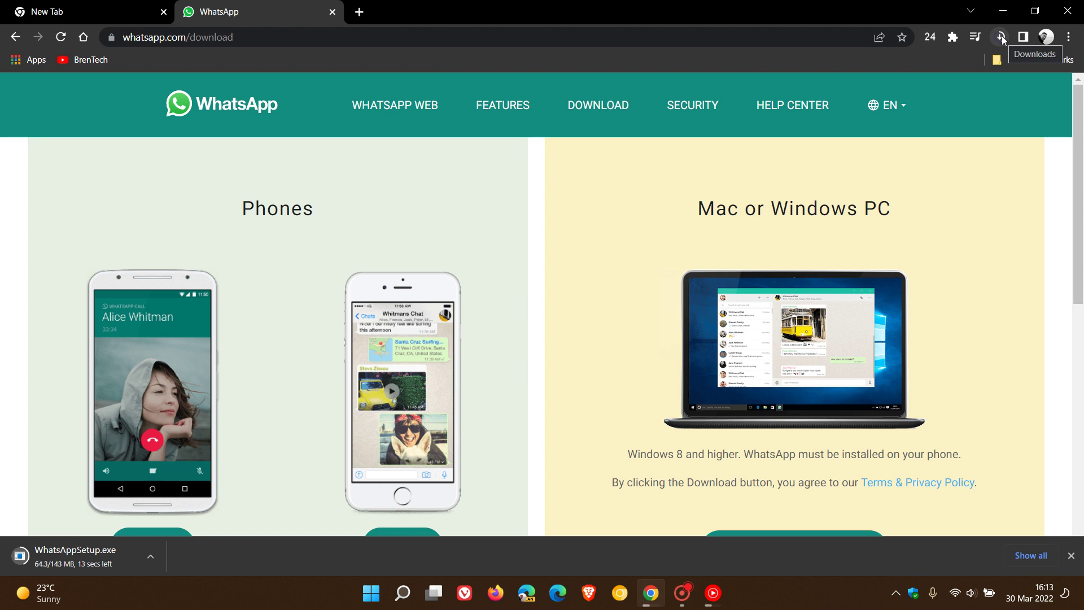
{"action": "left_click", "coordinate": [1002, 37]}
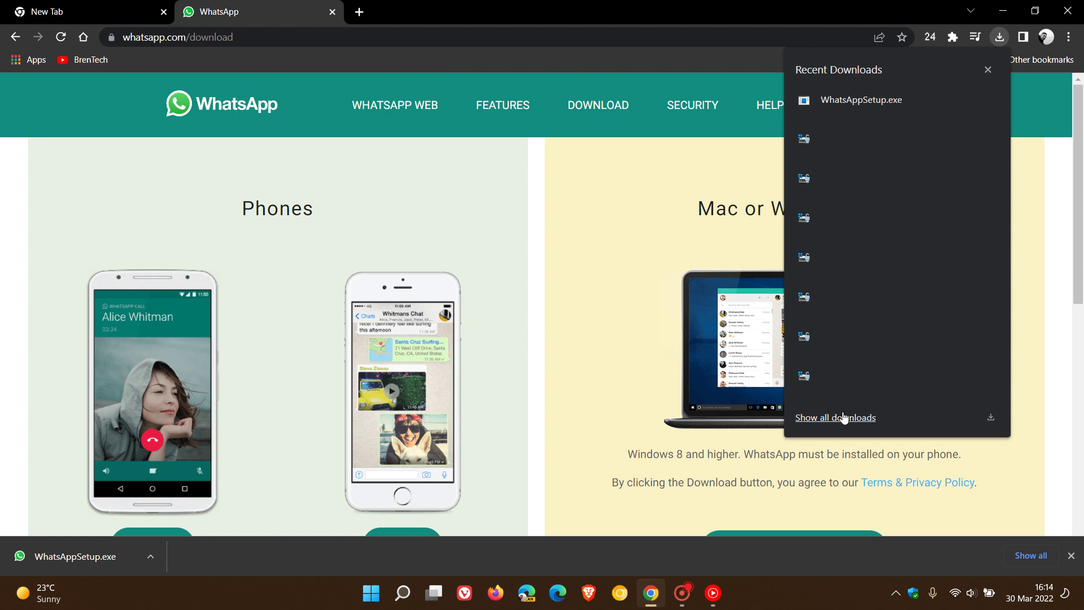
Step: Open 'Show all downloads', then reopen and dismiss the downloads bubble from the New Tab page
{"action": "left_click", "coordinate": [843, 416]}
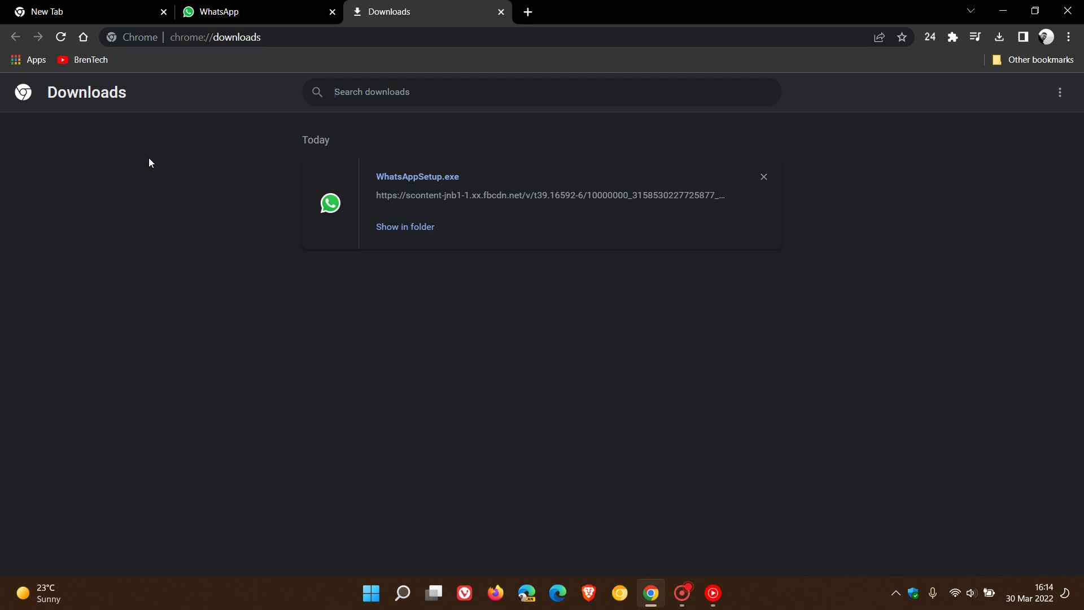
{"action": "left_click", "coordinate": [102, 16]}
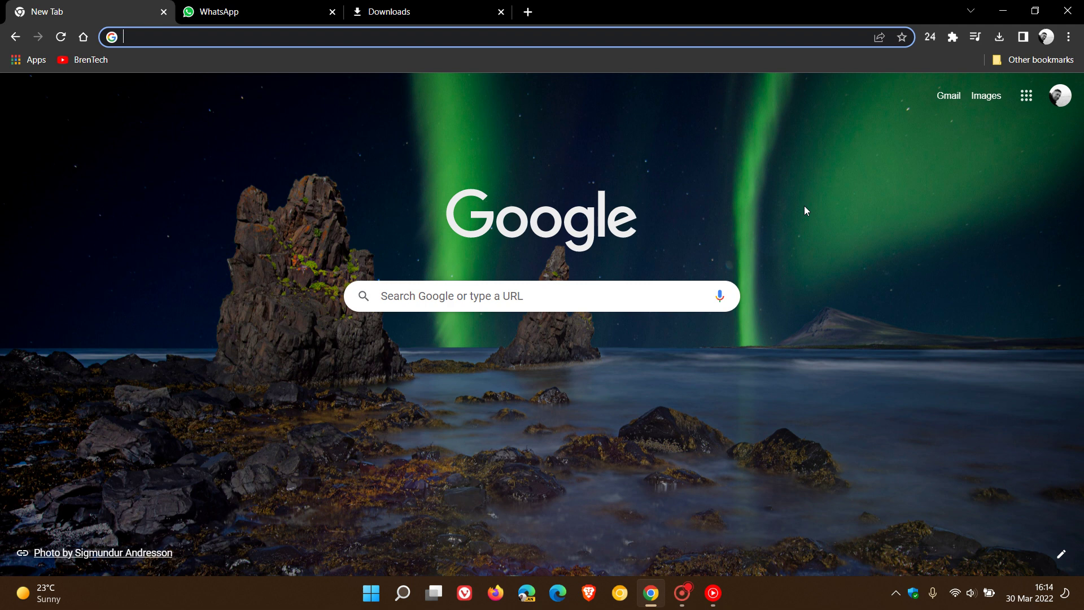
{"action": "left_click", "coordinate": [999, 39]}
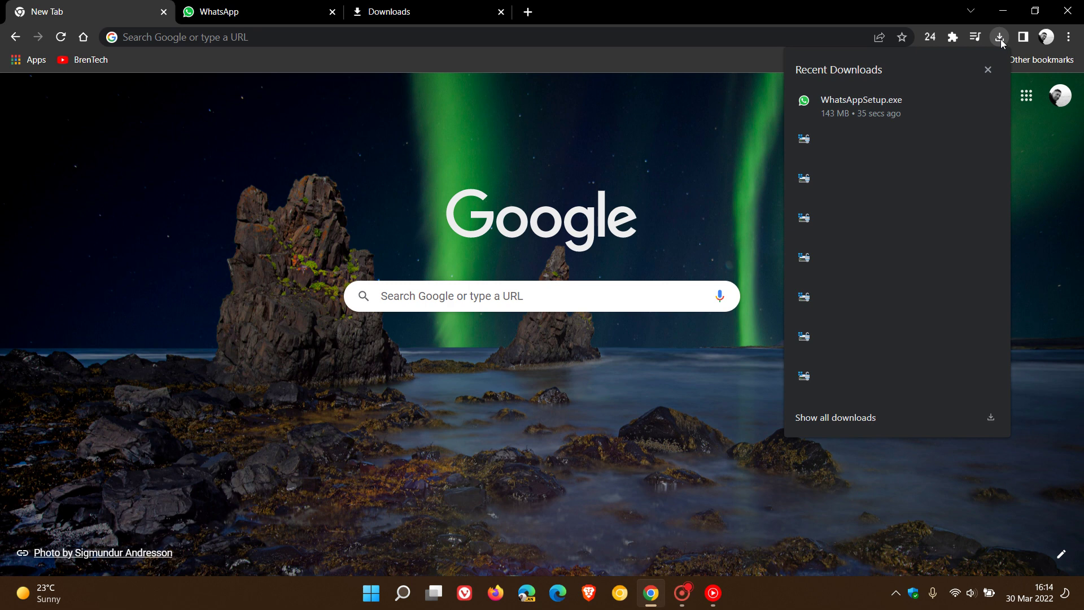
{"action": "left_click", "coordinate": [1042, 225]}
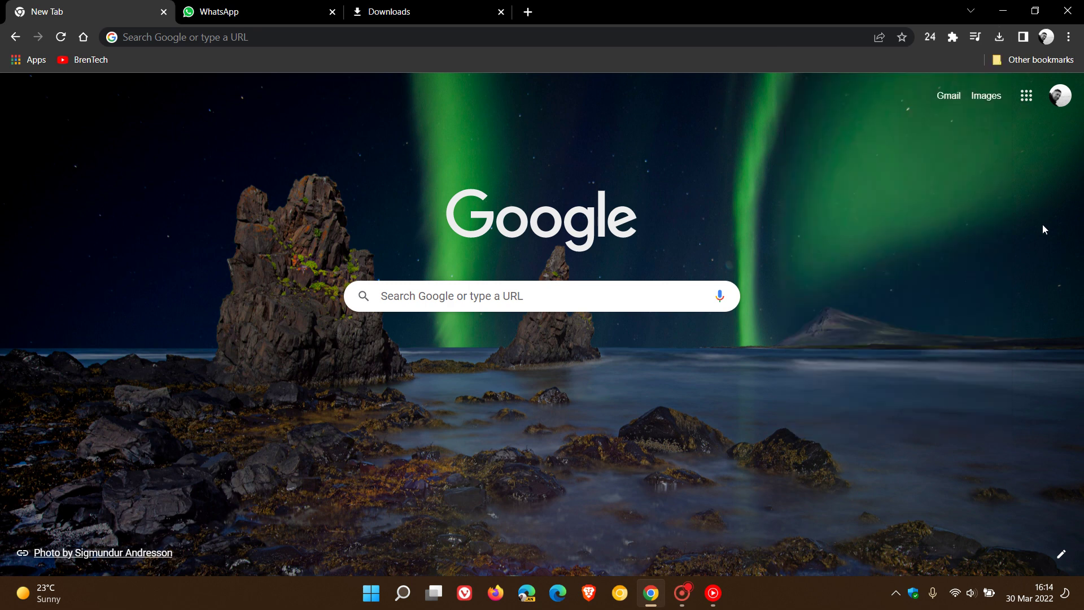